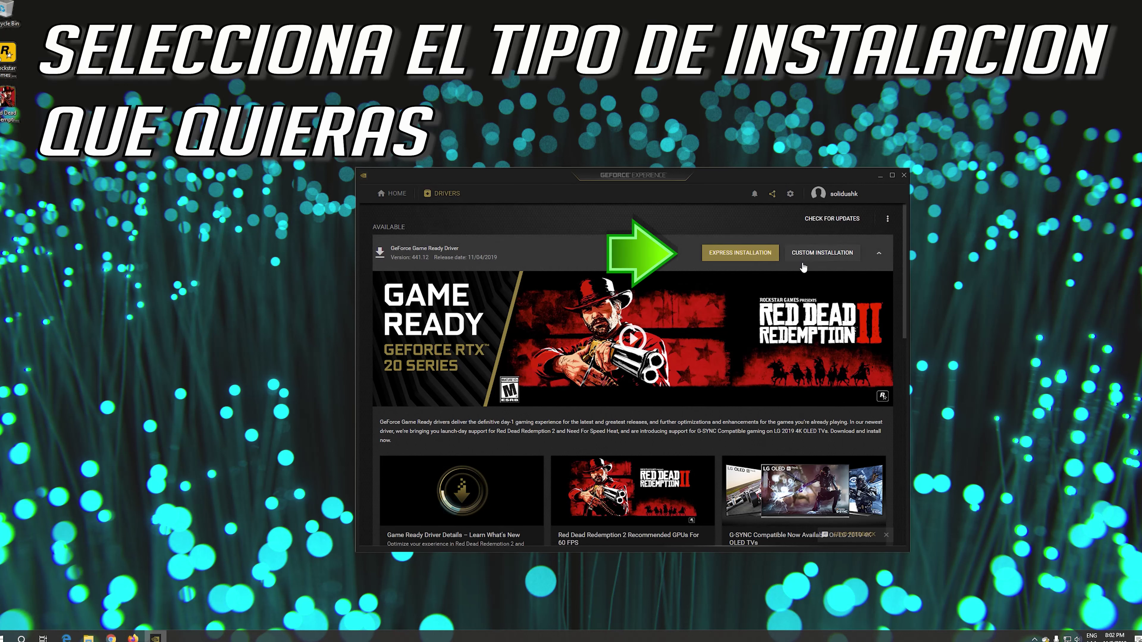
Run a custom installation of the GeForce Game Ready Driver 441.12, allowing the installer to make changes to the device
left_click(835, 253)
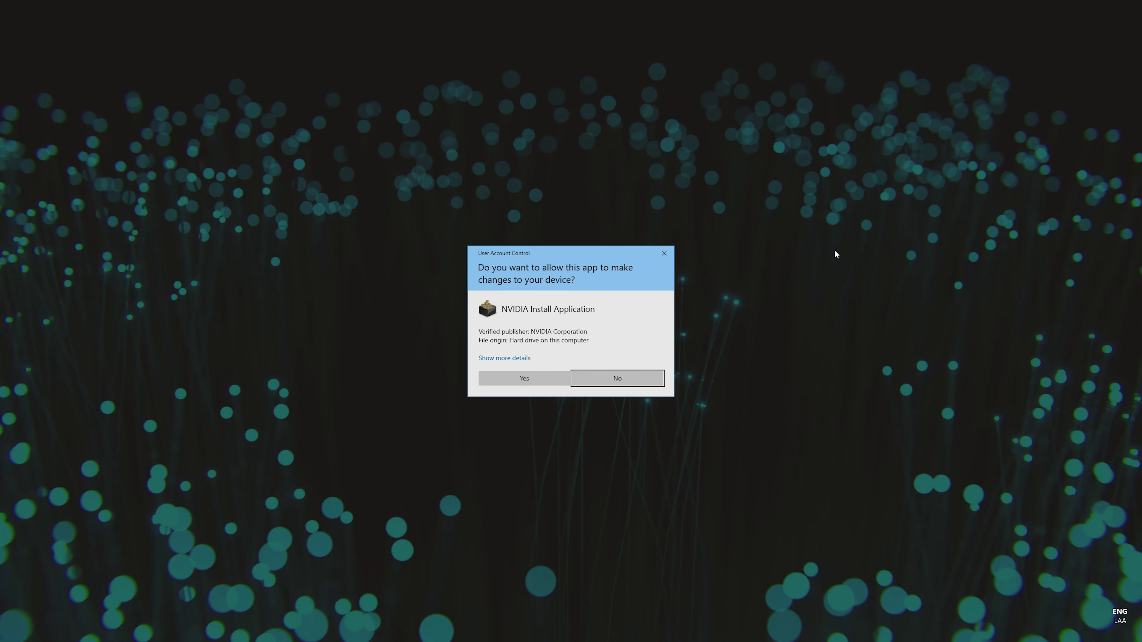
left_click(525, 379)
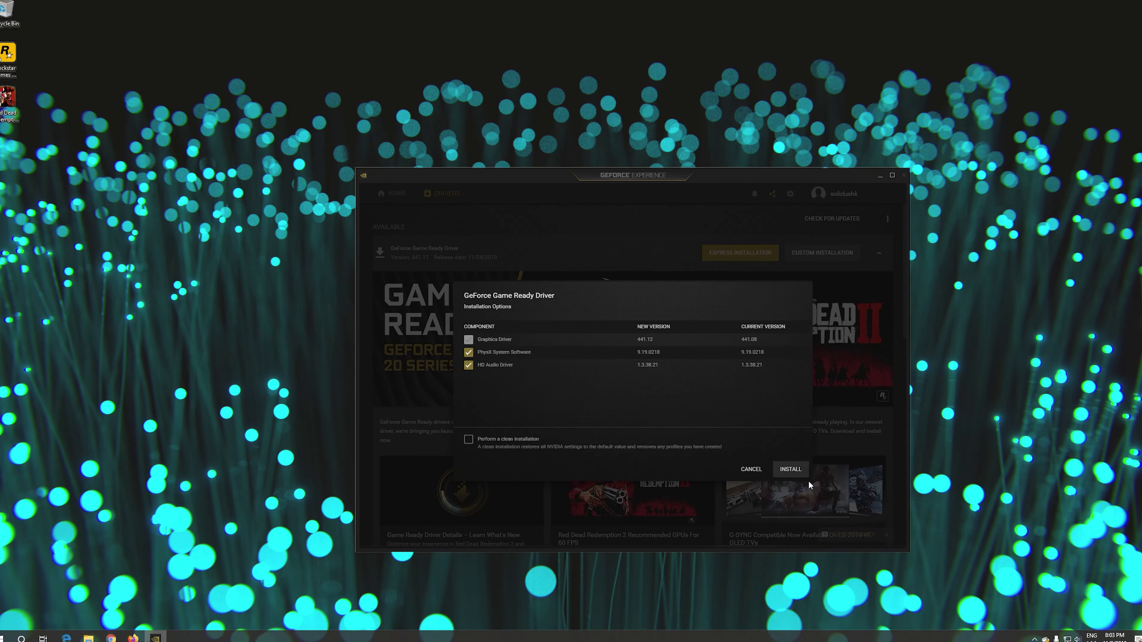
left_click(784, 470)
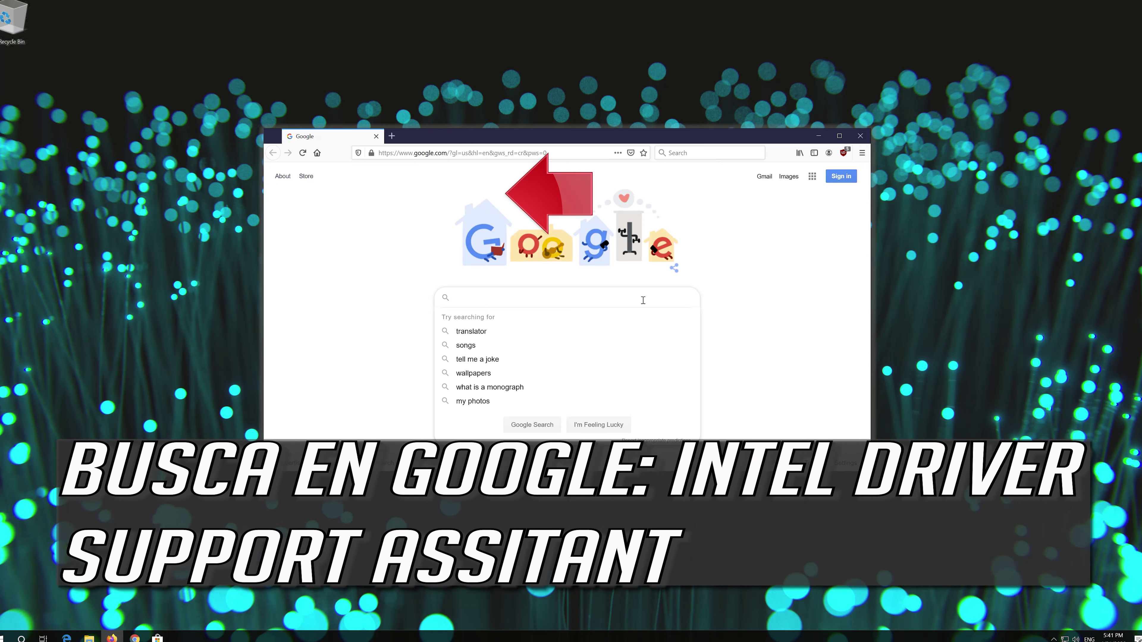
Search Google in Firefox for "intel driver support assistant"
type("intel driver")
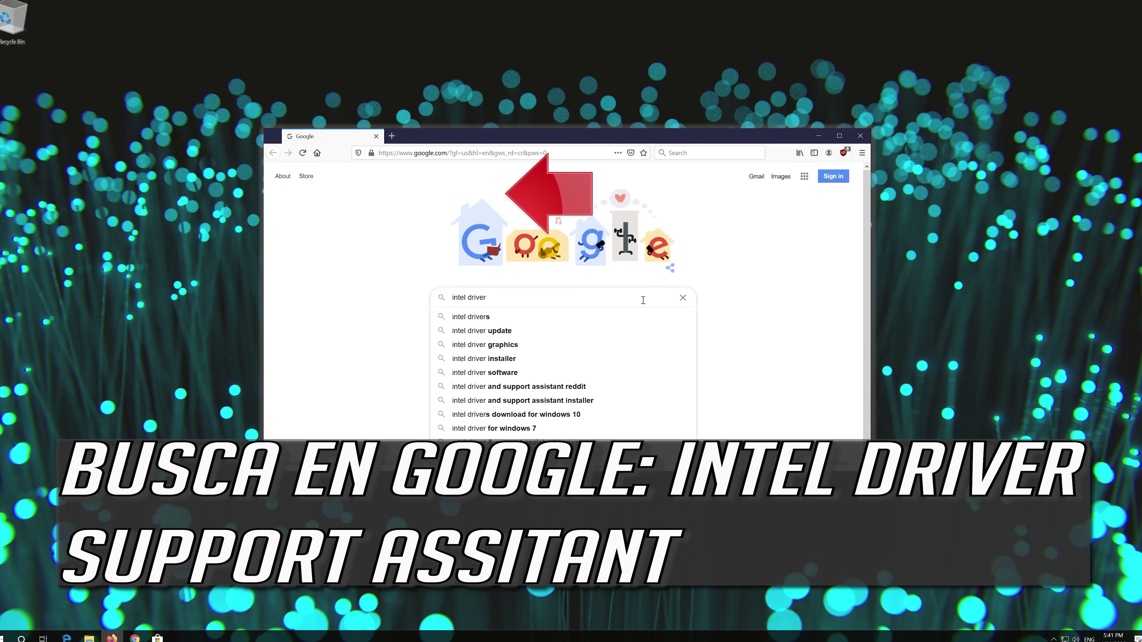
type(" suppor")
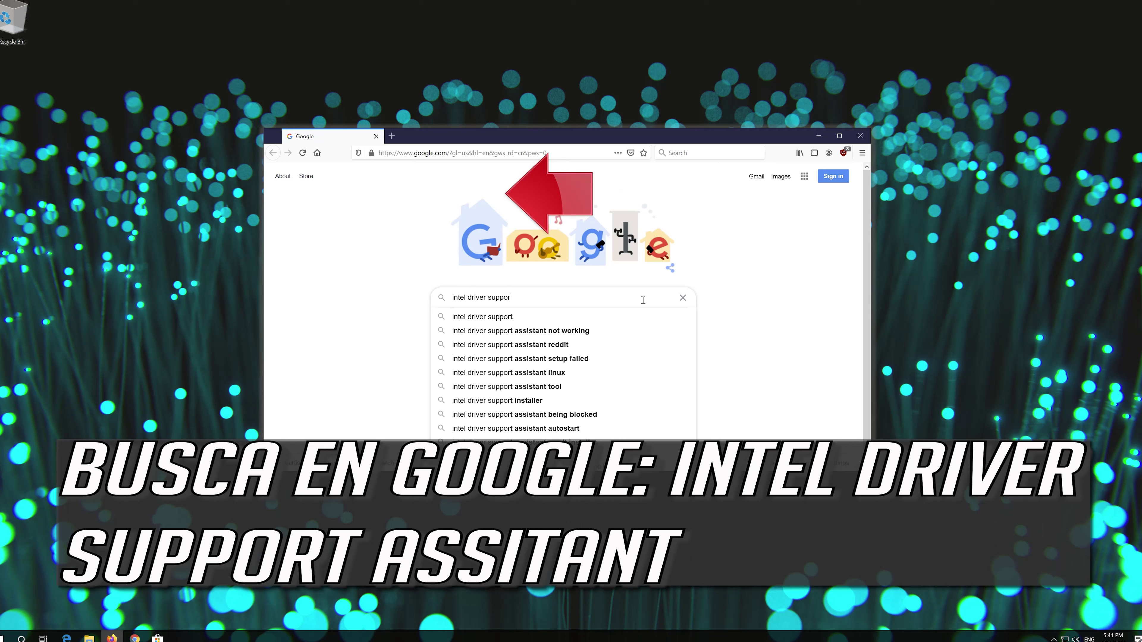
type("t assistant")
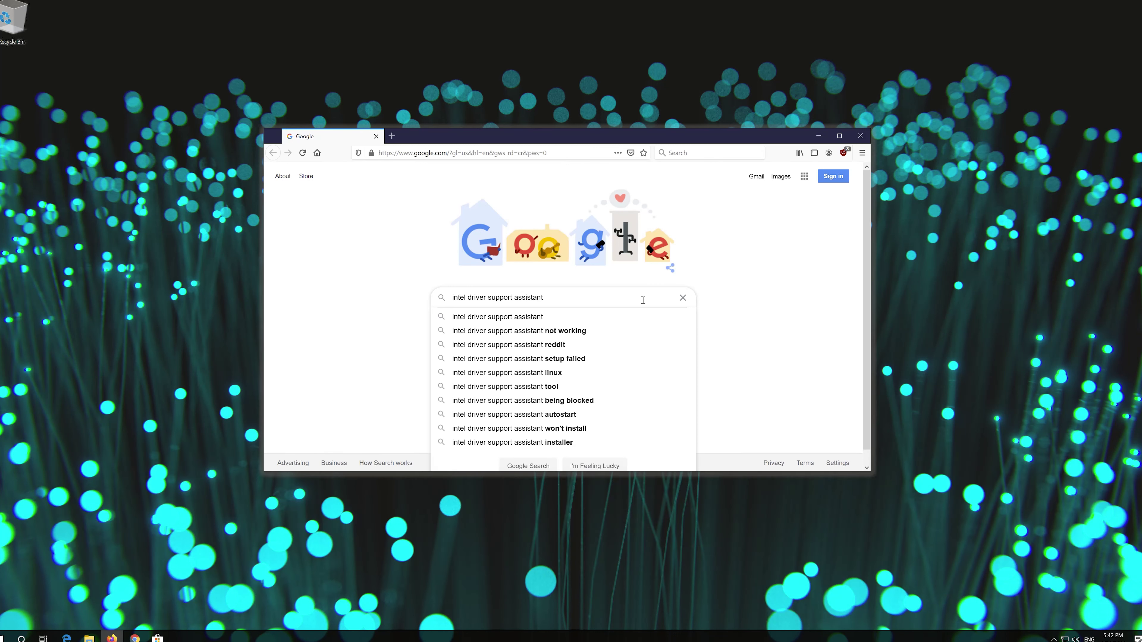
key("Return")
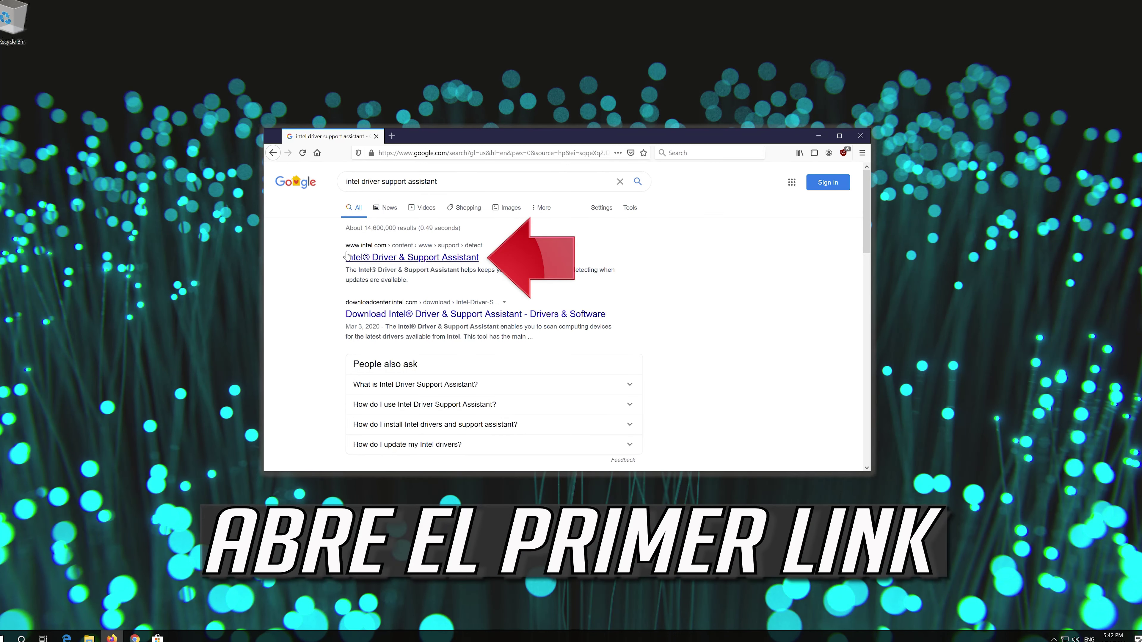
Open Intel's Driver & Support Assistant page from the search results and save its installer file
left_click(418, 259)
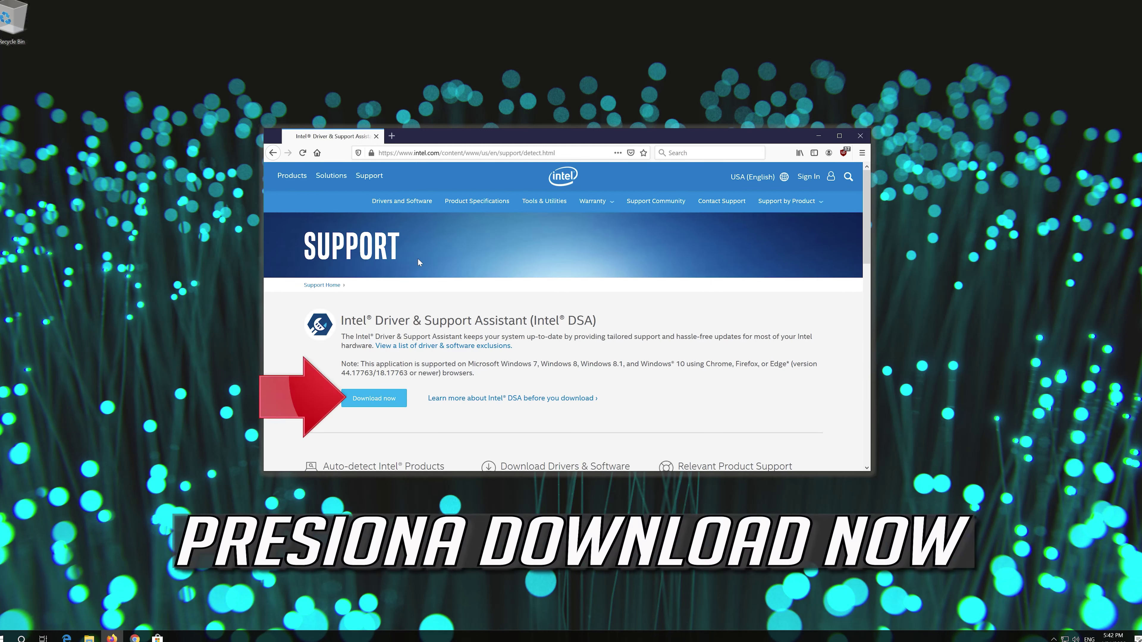
left_click(373, 398)
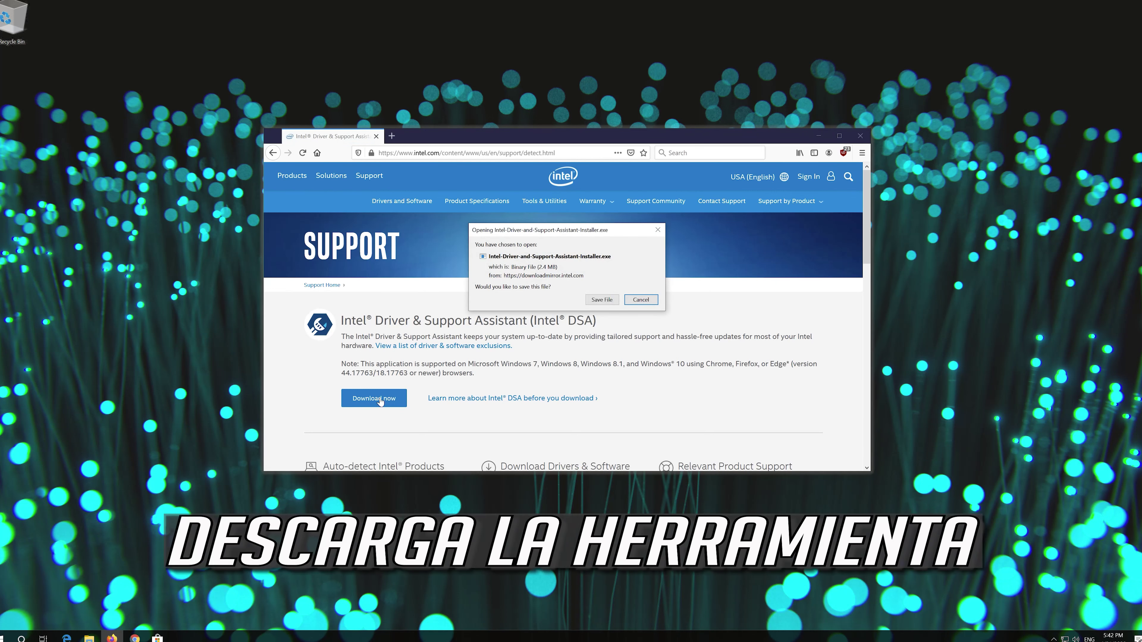
left_click(598, 301)
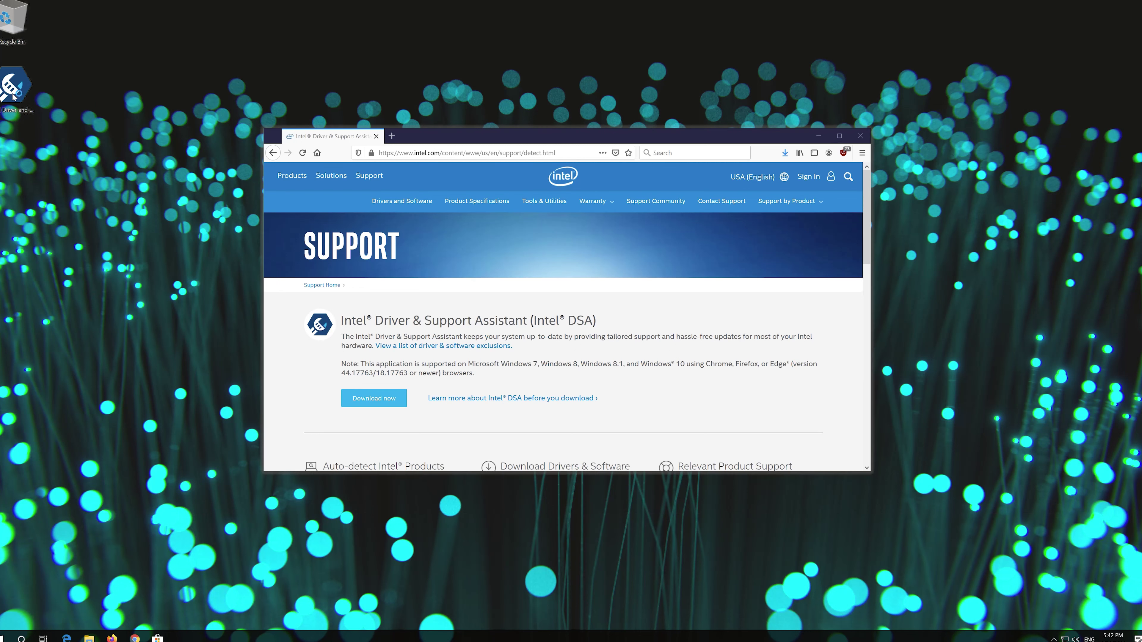
Run the downloaded Intel Driver & Support Assistant installer, accept the license terms, install it and allow the changes to the device
double_click(14, 97)
left_click_drag(150, 126, 447, 181)
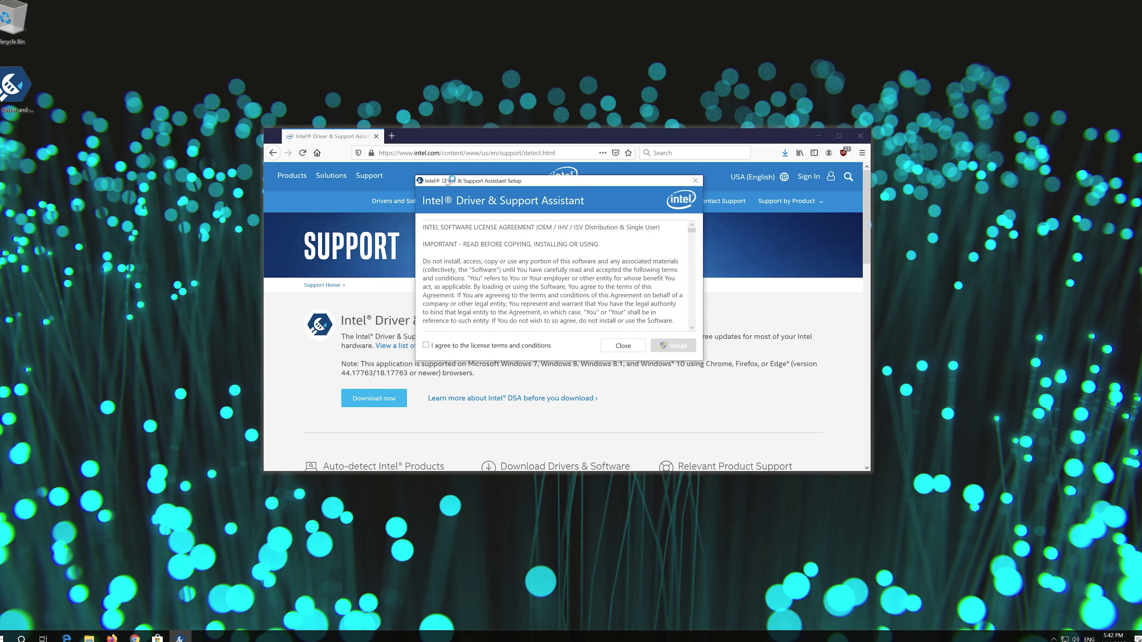
left_click(427, 346)
left_click(672, 347)
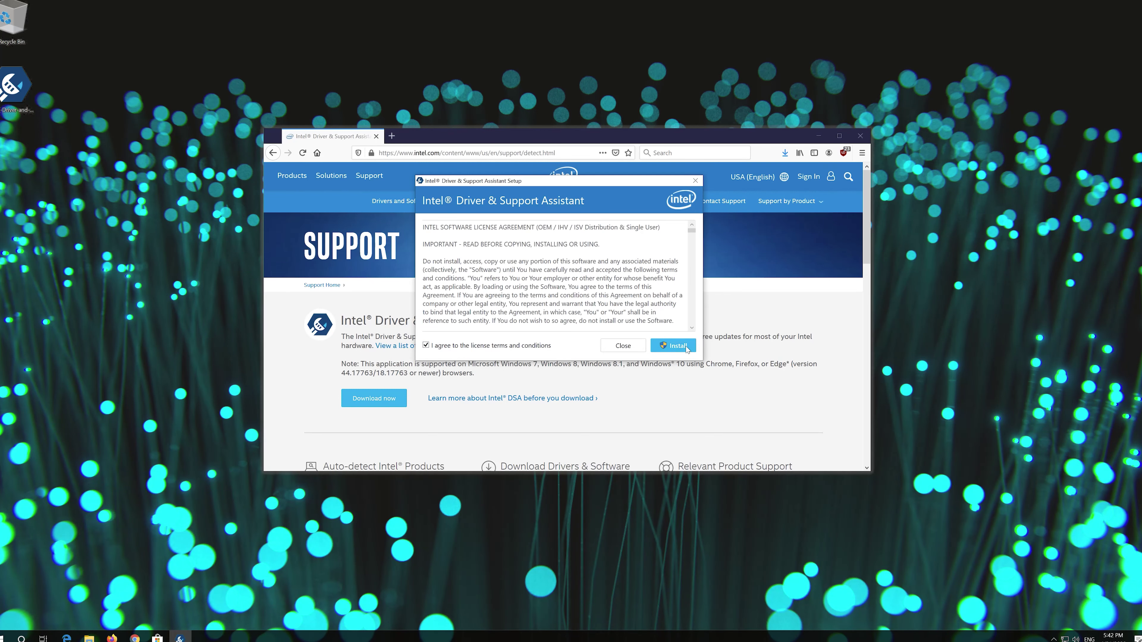
left_click(667, 351)
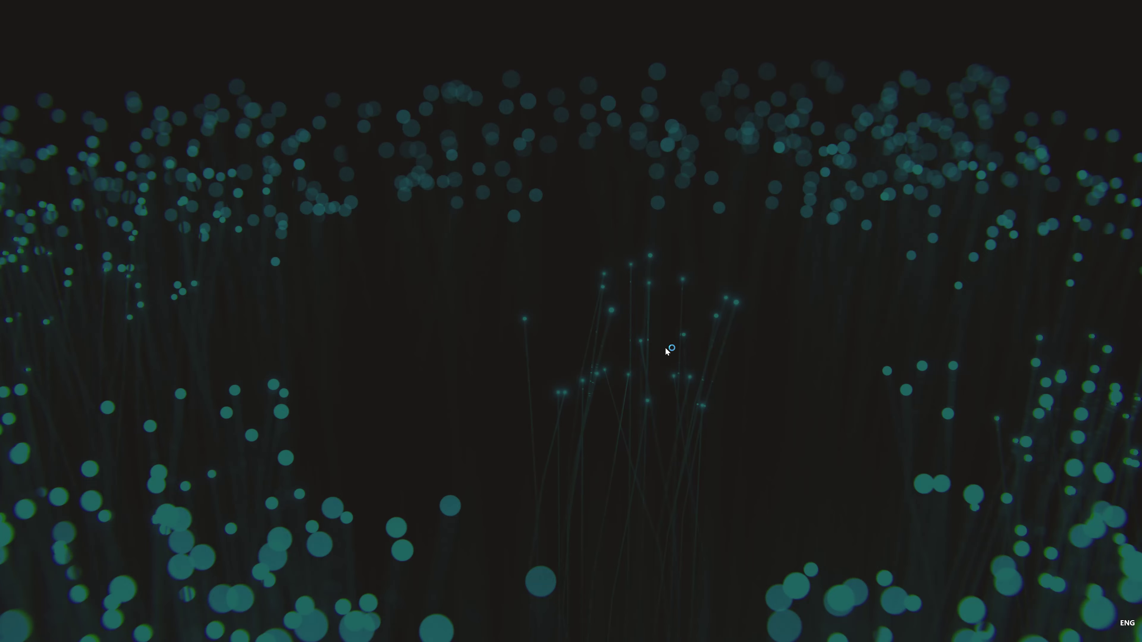
left_click(517, 380)
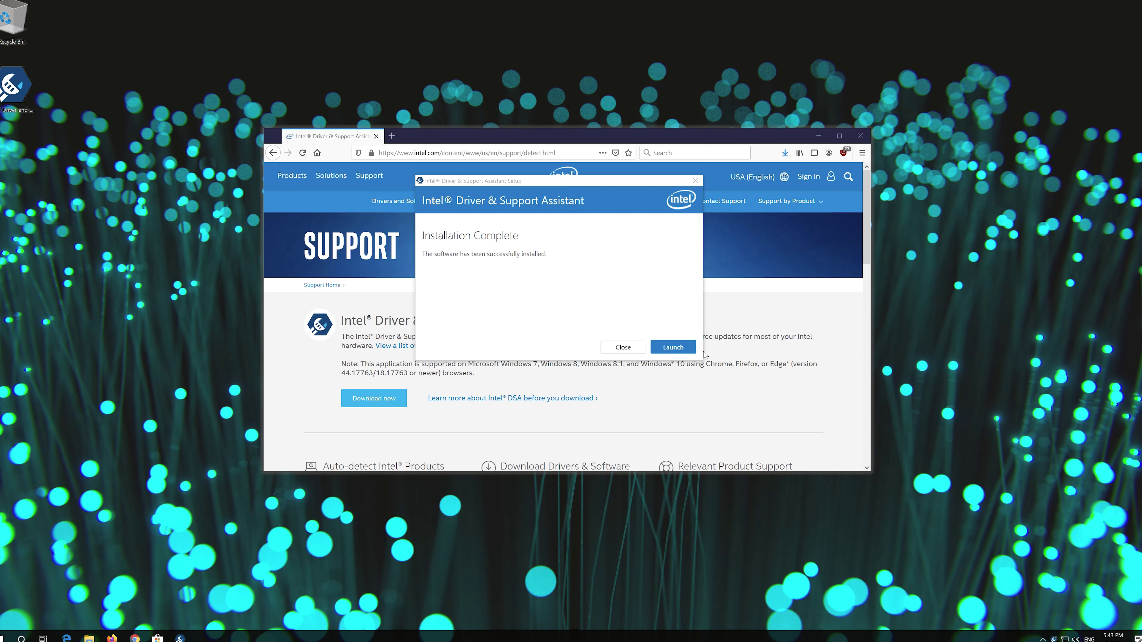
Launch Intel Driver & Support Assistant and review the available driver updates for this PC
left_click(664, 350)
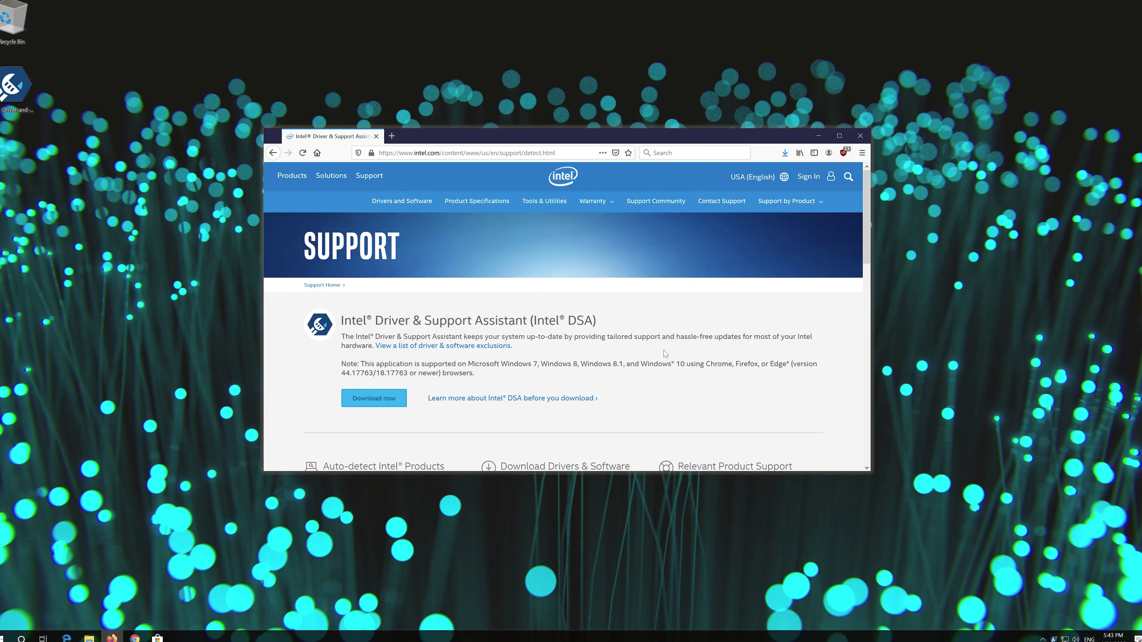
scroll(593, 363, "down", 7)
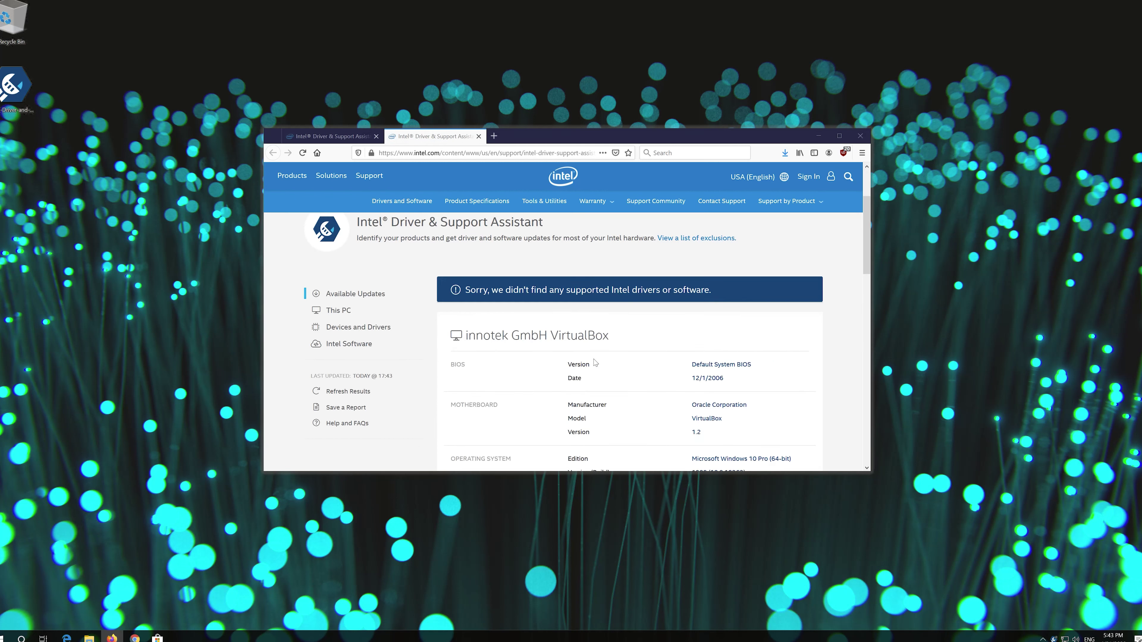
scroll(594, 362, "down", 1)
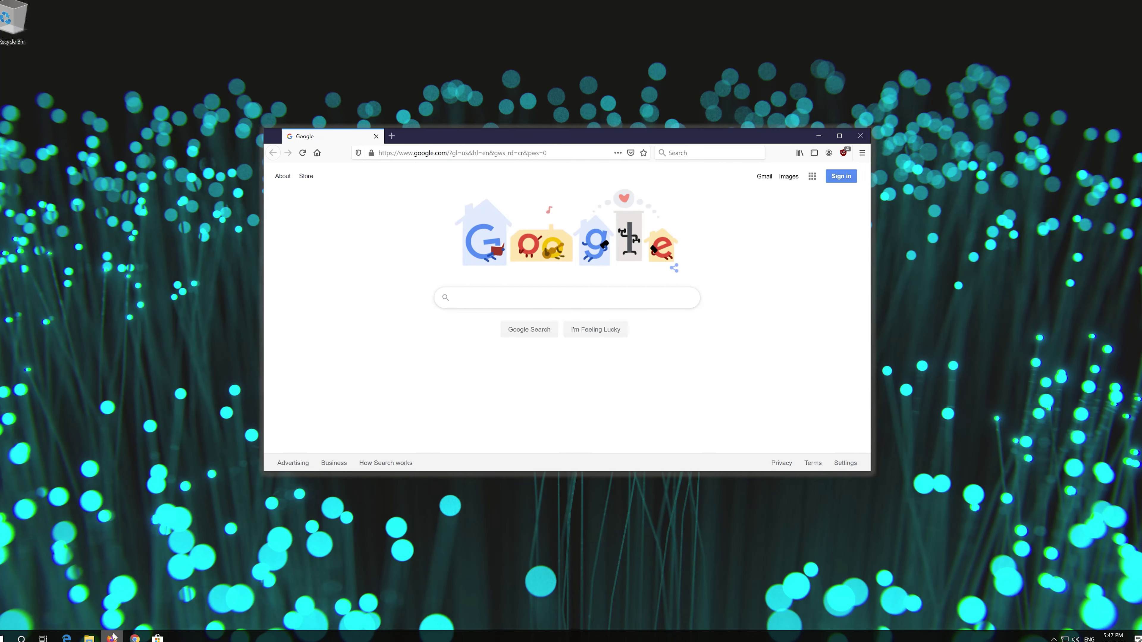
Search Google for "amd gpu drivers download"
type("am")
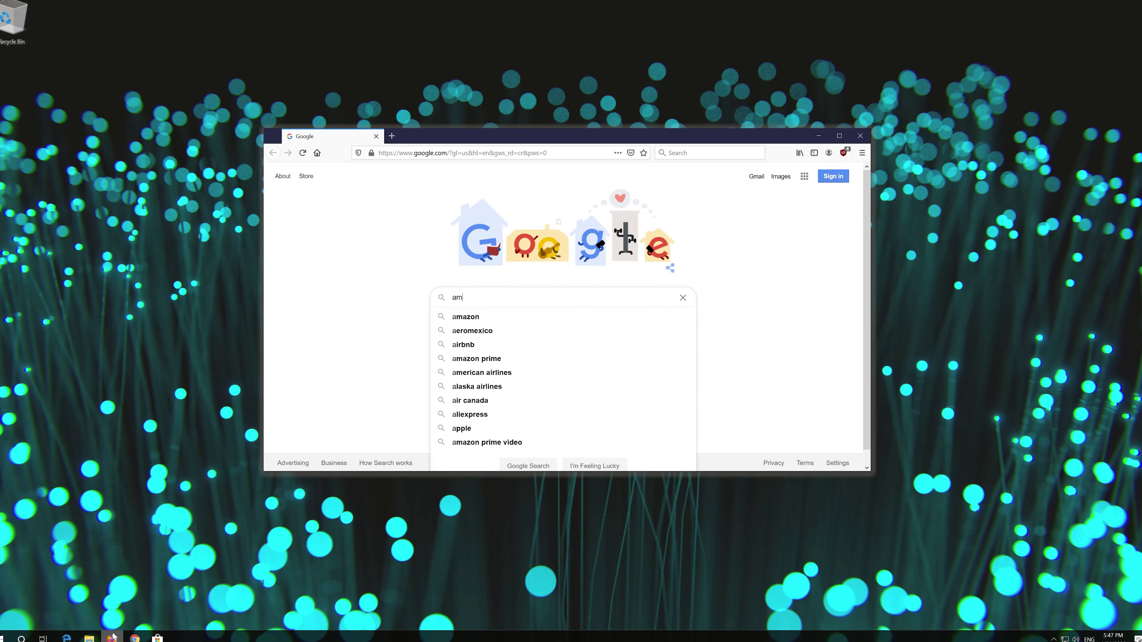
type("d gpu ")
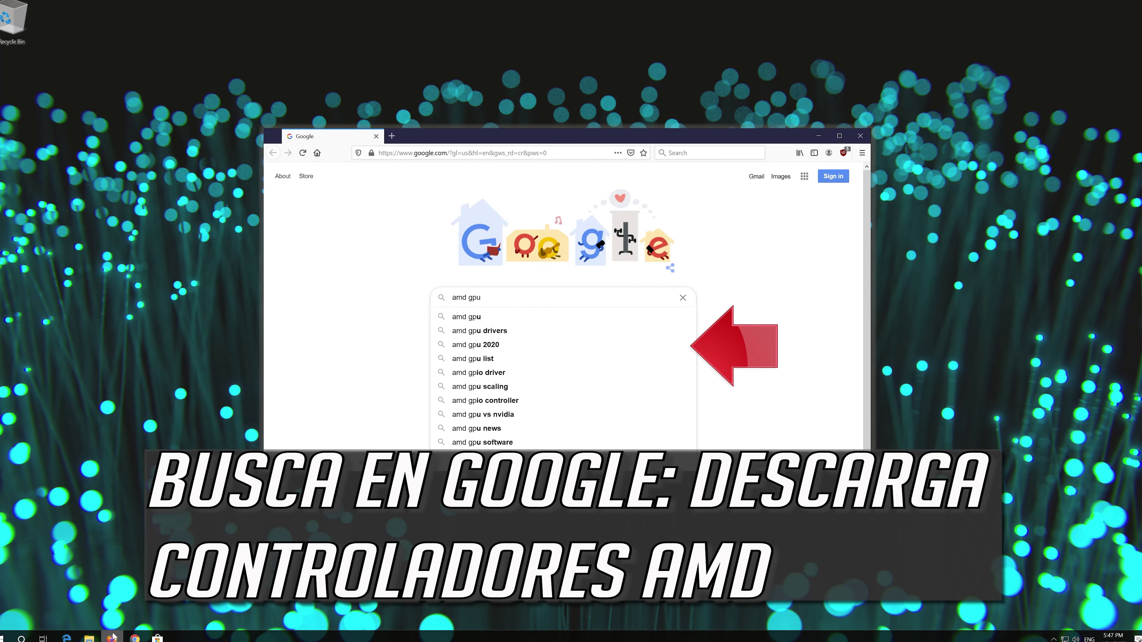
type("drive")
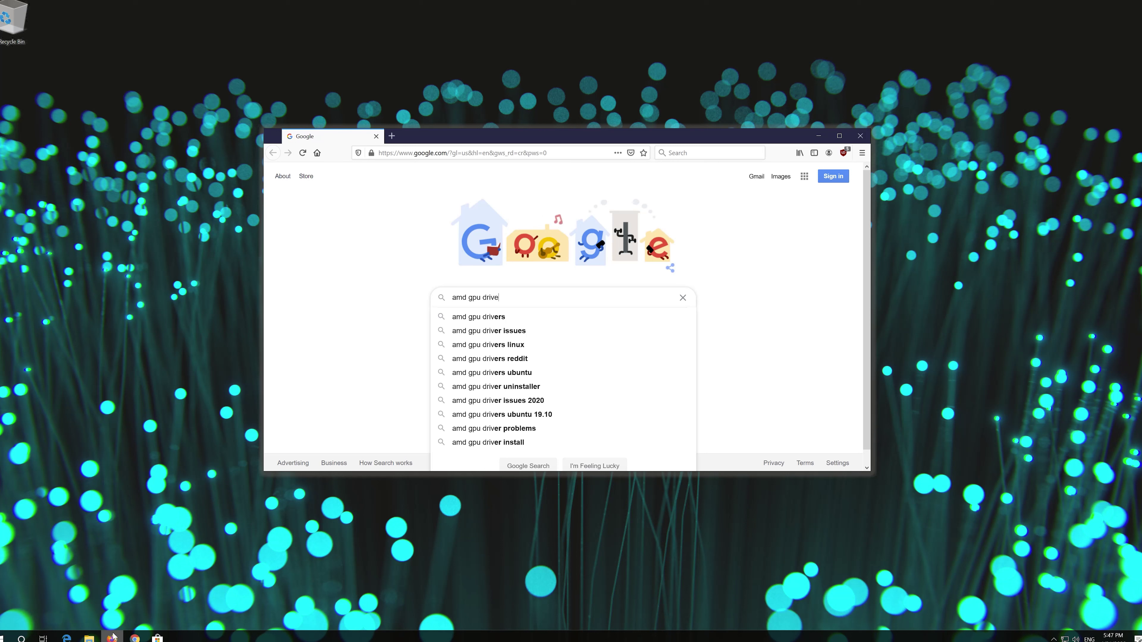
type("rs d")
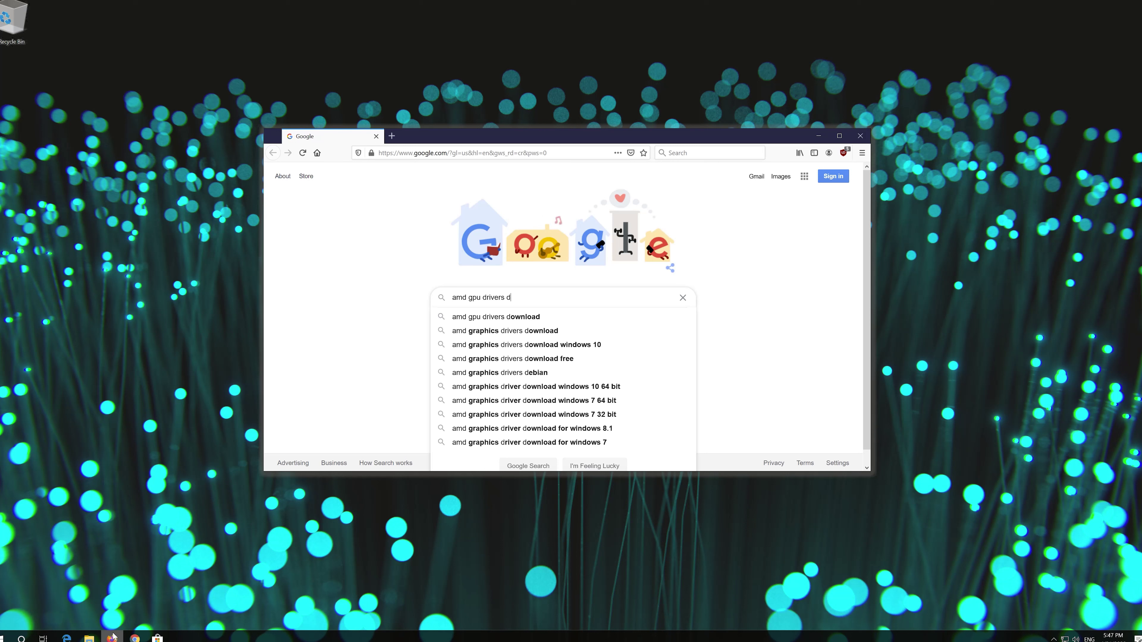
type("ownload")
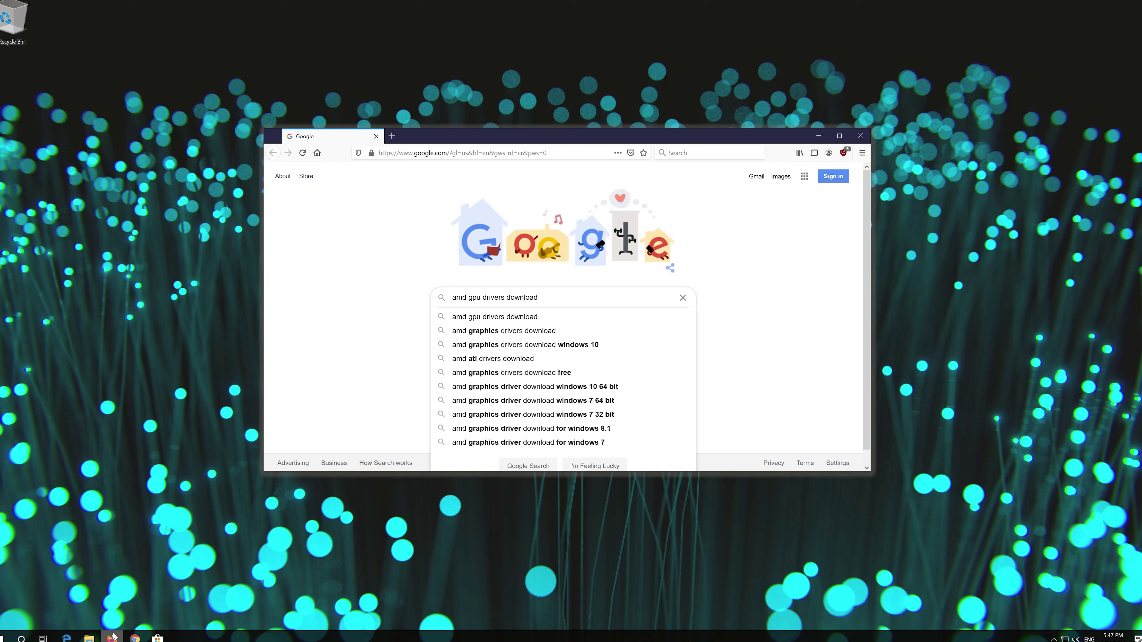
key("Return")
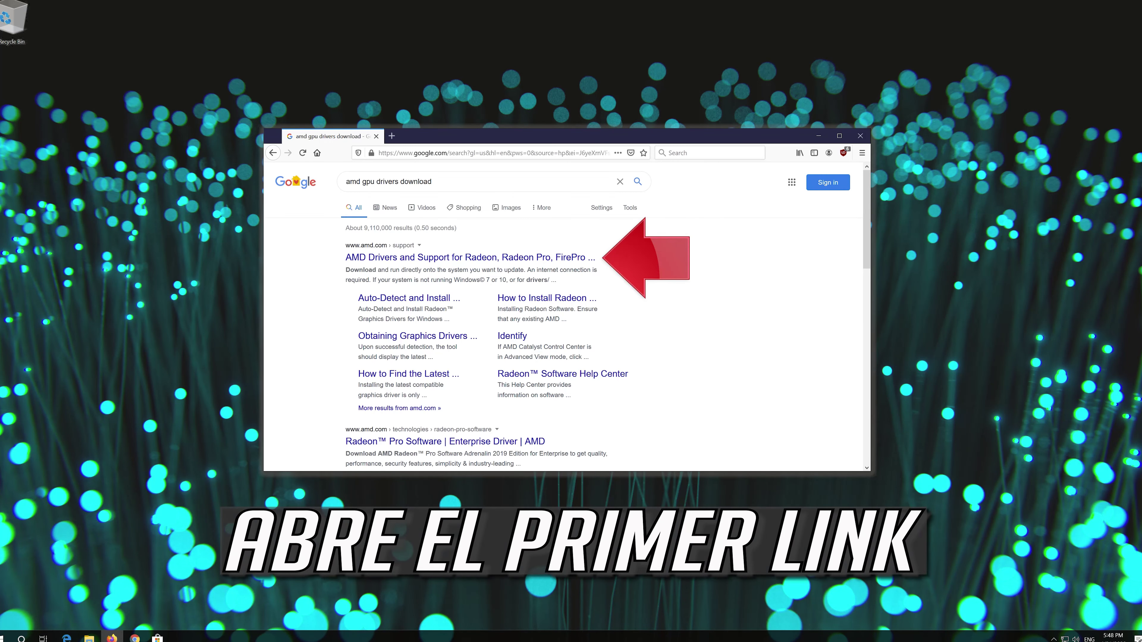
Open the AMD Drivers and Support page and save the auto-detect installer for Radeon graphics drivers
left_click(466, 259)
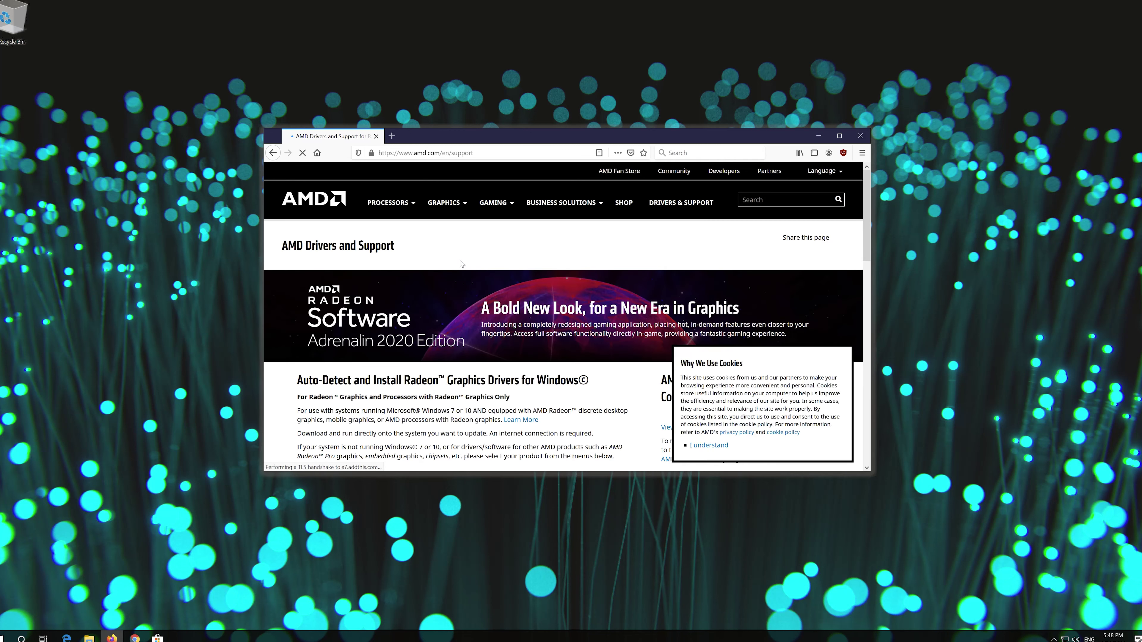
scroll(461, 264, "down", 3)
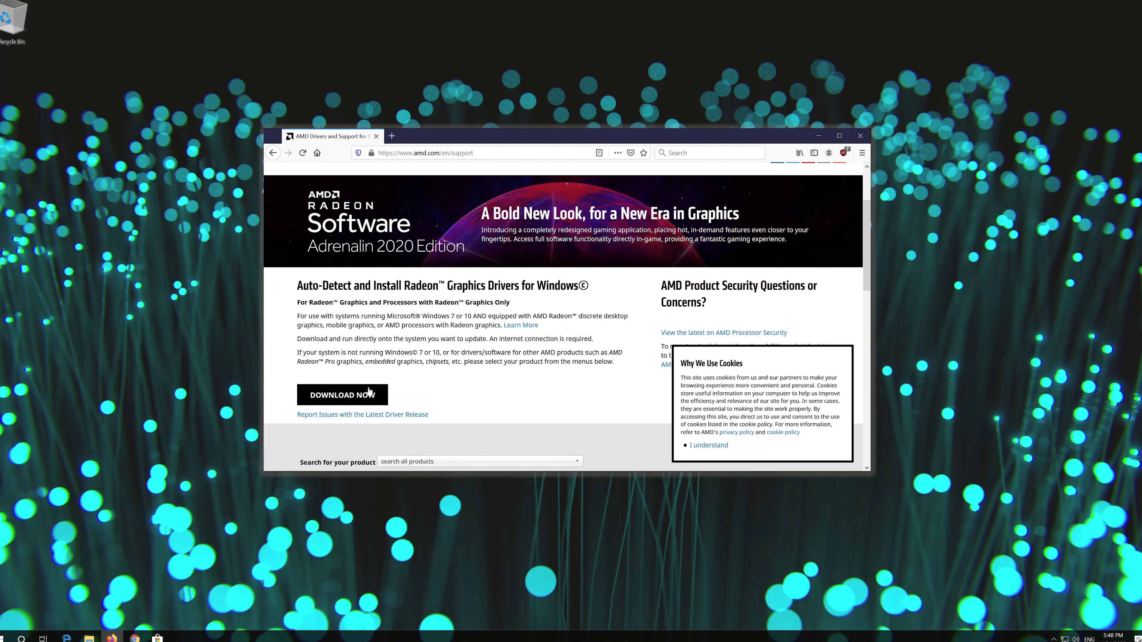
left_click(342, 395)
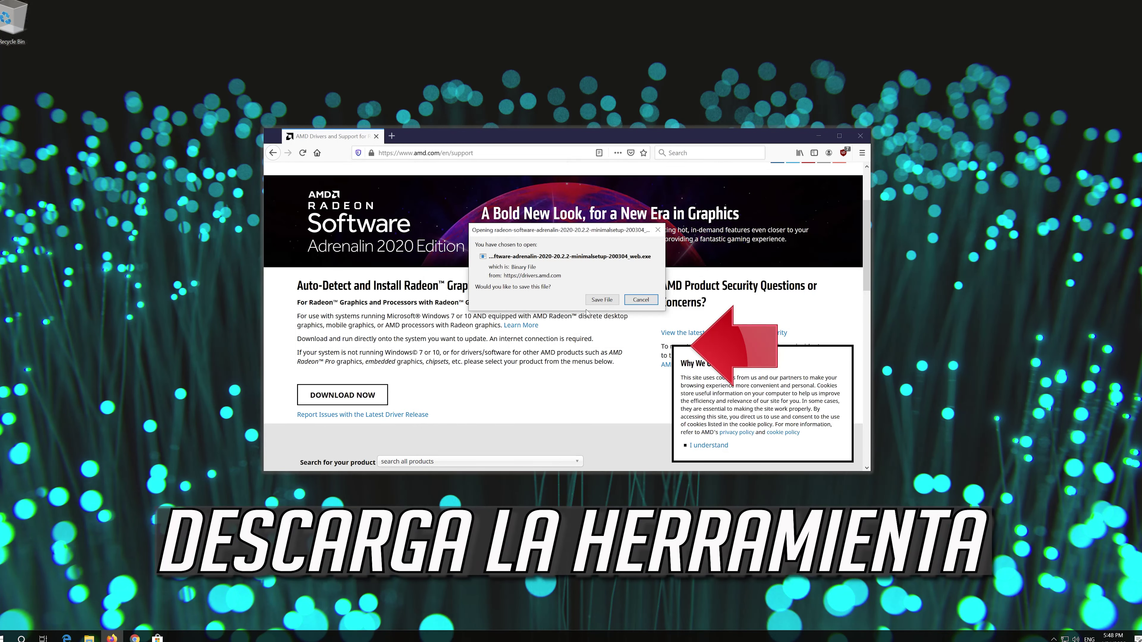
left_click(602, 300)
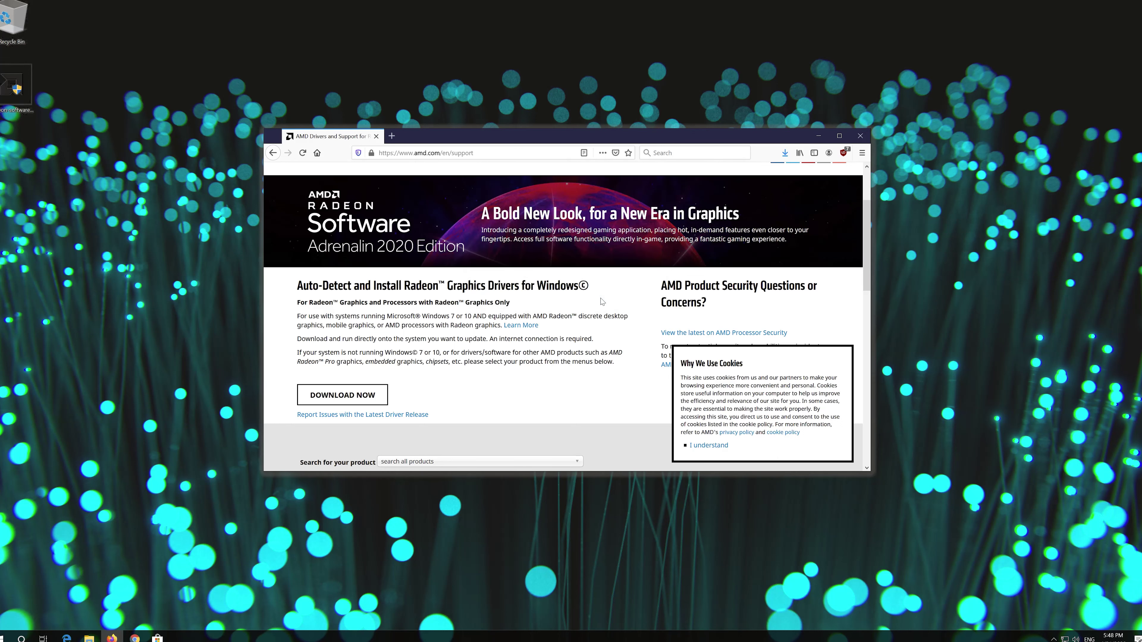
Close the browser, run the downloaded Radeon Software installer with permission to change the device, and install to the default folder
left_click(859, 136)
double_click(5, 97)
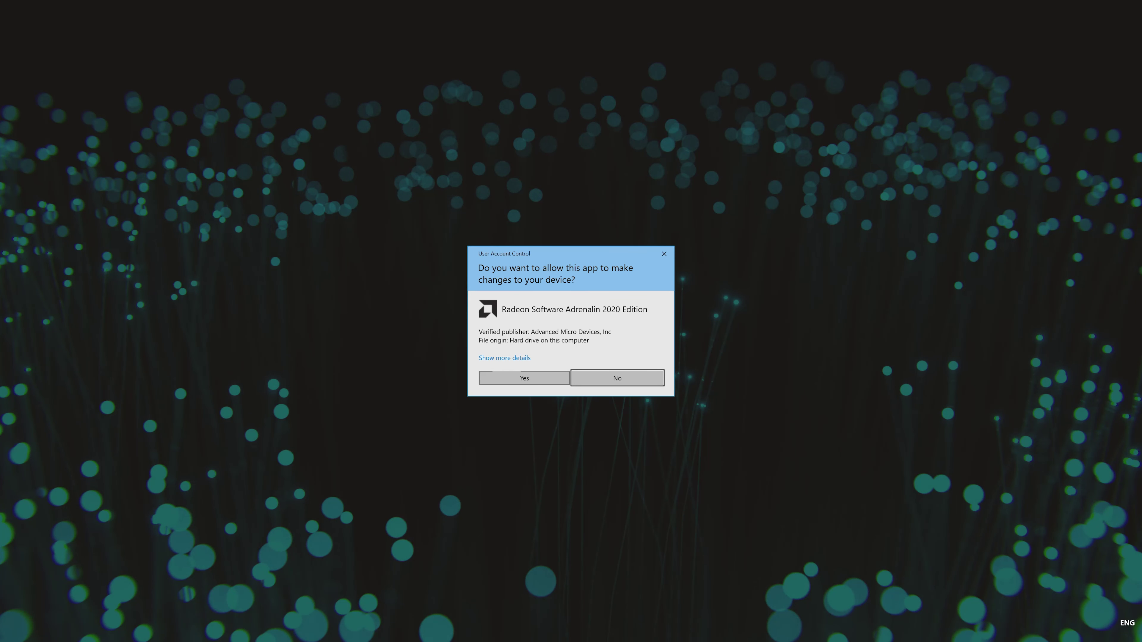
left_click(503, 380)
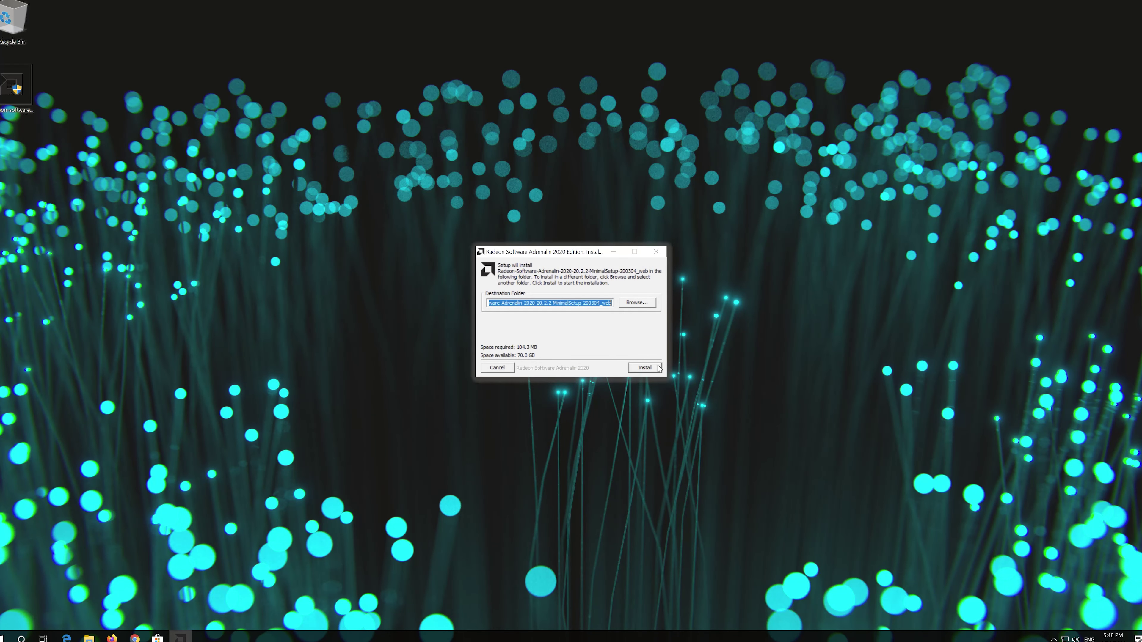
left_click(646, 368)
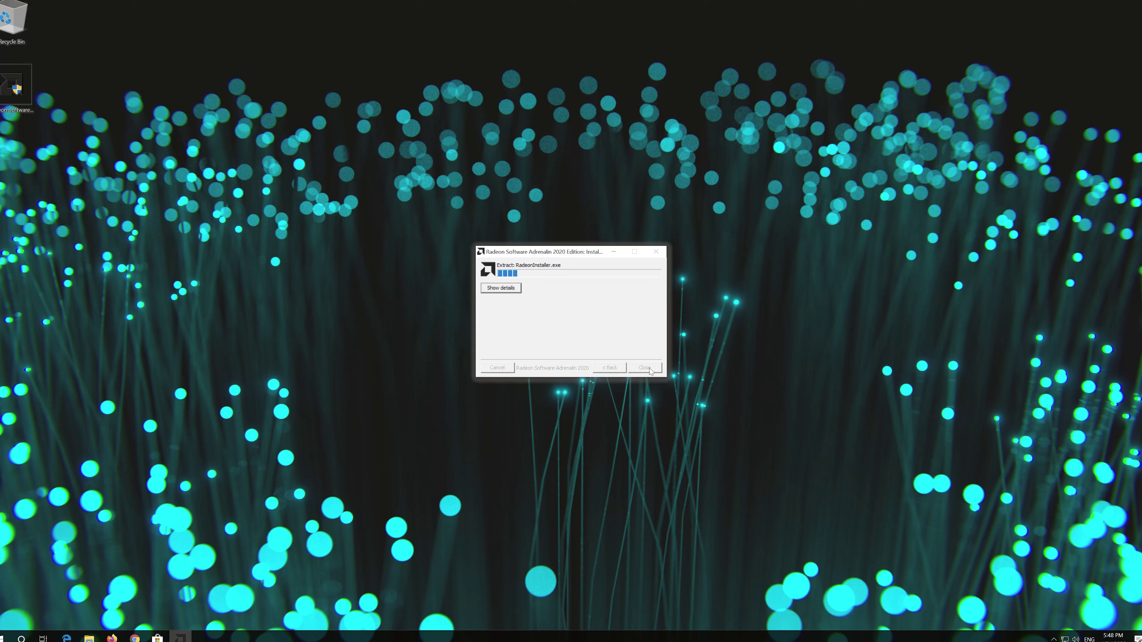